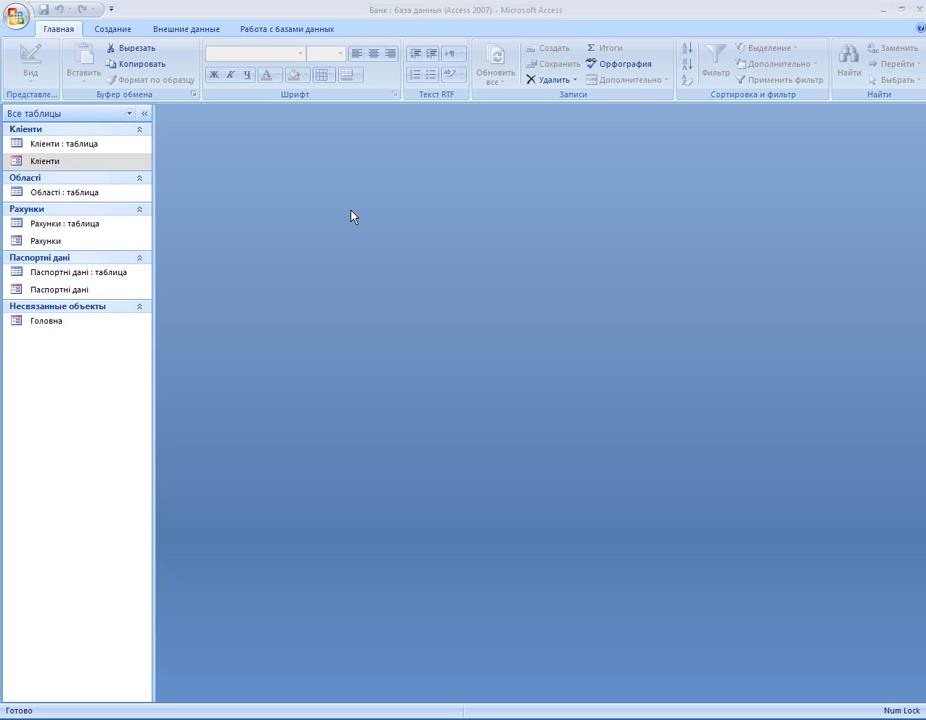
Open the Кліенти form, cancel the Windows installer that interrupts it, and exit the form after viewing it.
{"action": "double_click", "coordinate": [68, 162]}
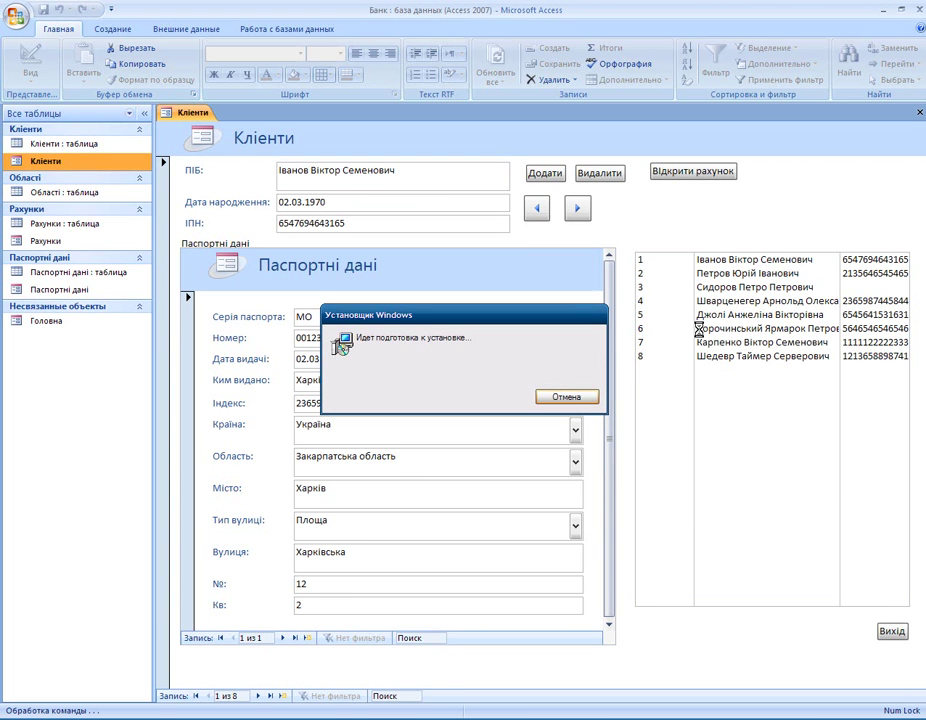
{"action": "left_click", "coordinate": [590, 398]}
{"action": "left_click", "coordinate": [566, 397]}
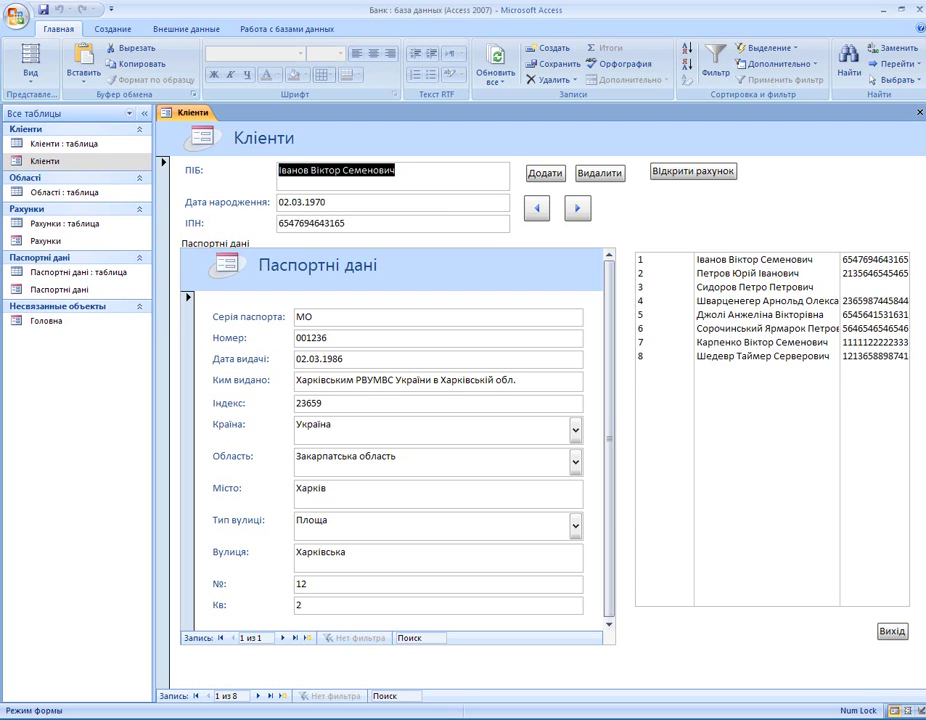
{"action": "left_click", "coordinate": [893, 633]}
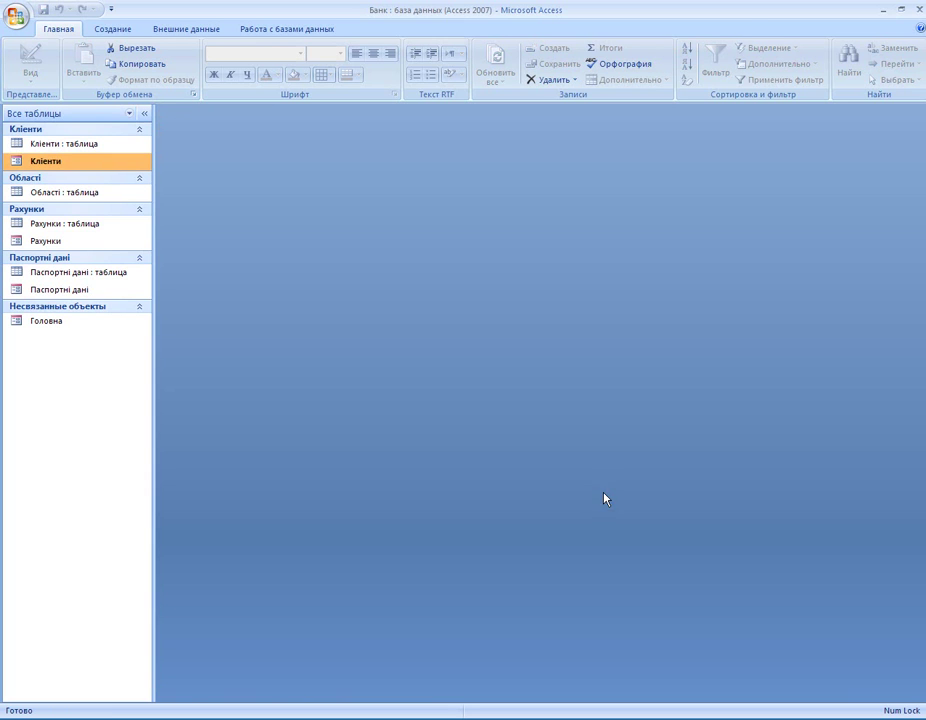
Create a new query in design view based on the Кліенти and Паспортні дані tables.
{"action": "left_click", "coordinate": [67, 147]}
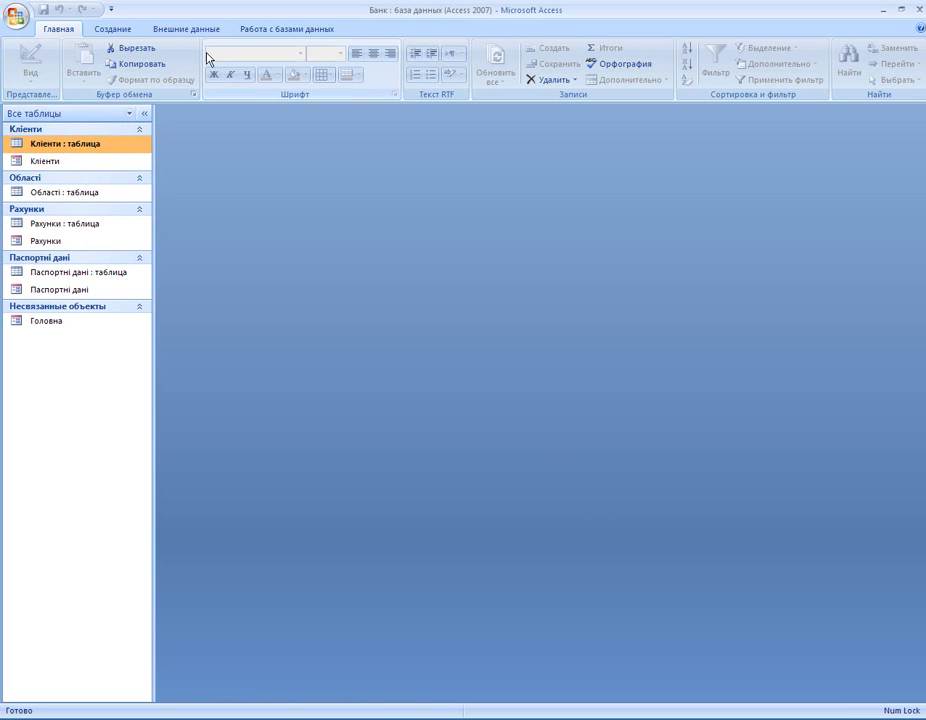
{"action": "left_click", "coordinate": [134, 35]}
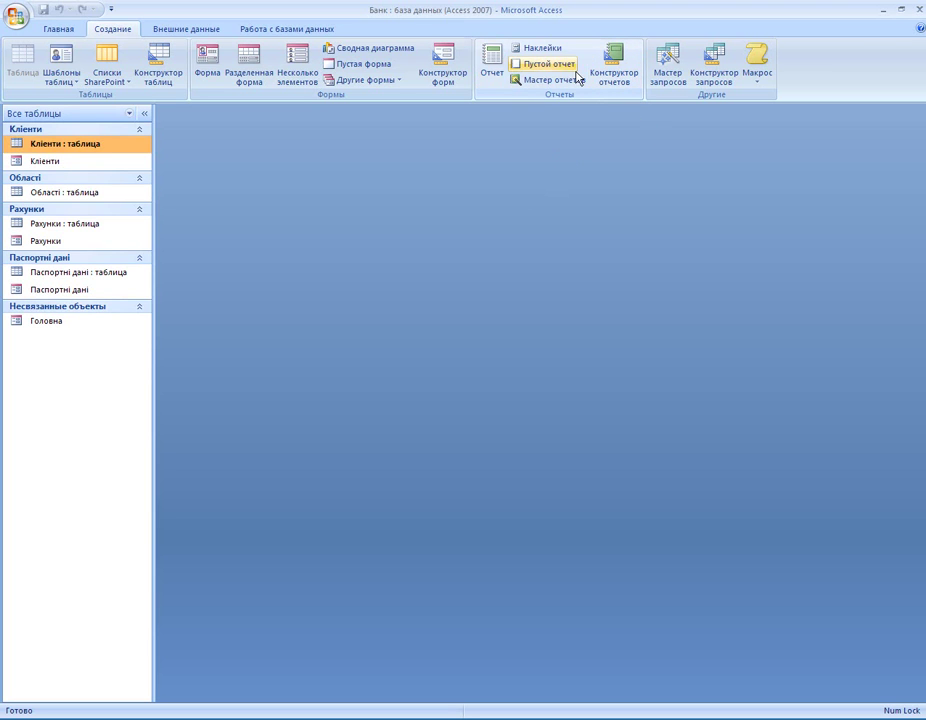
{"action": "left_click", "coordinate": [712, 72]}
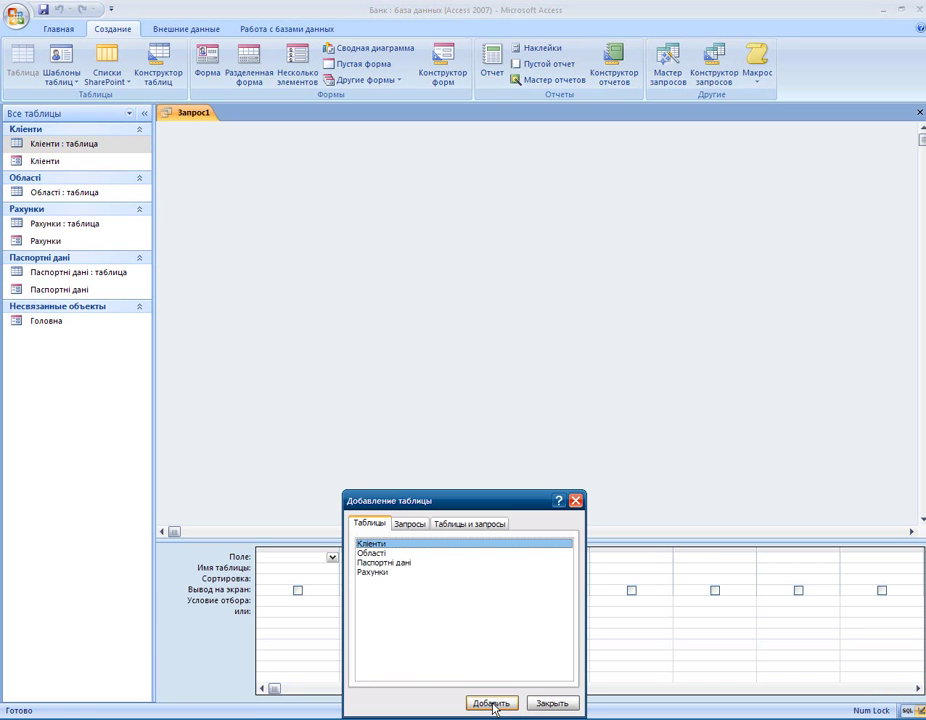
{"action": "left_click", "coordinate": [391, 563], "text": "ctrl"}
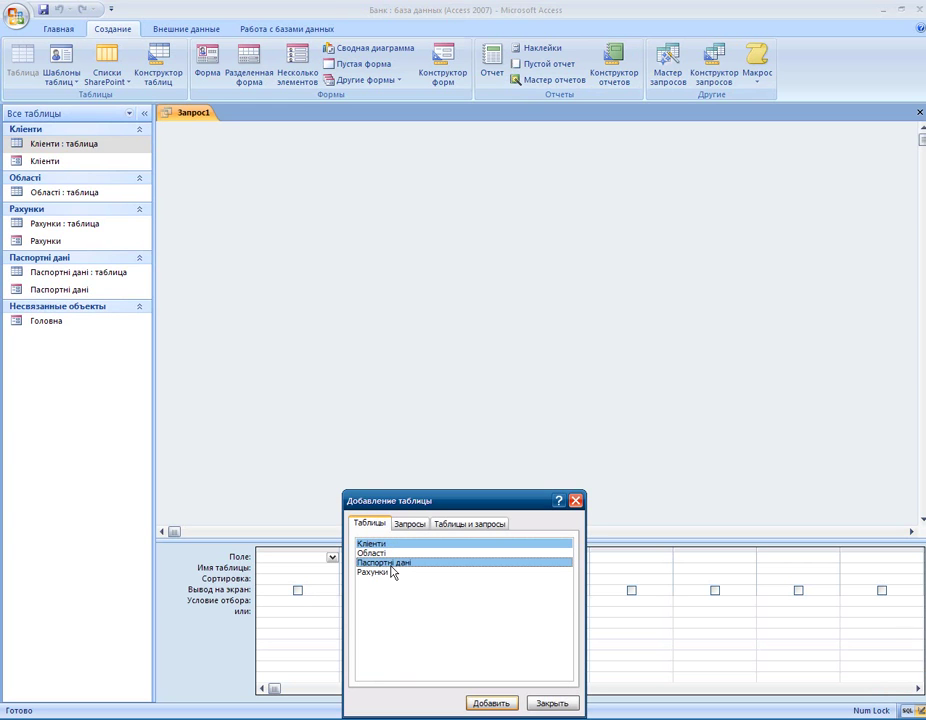
{"action": "left_click", "coordinate": [489, 702]}
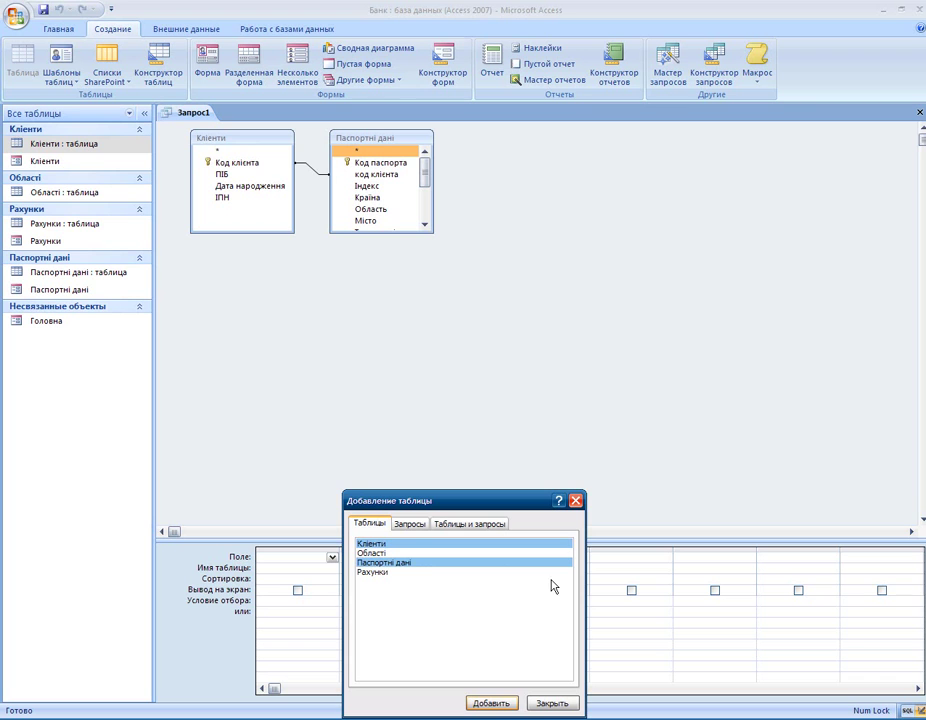
{"action": "left_click", "coordinate": [575, 500]}
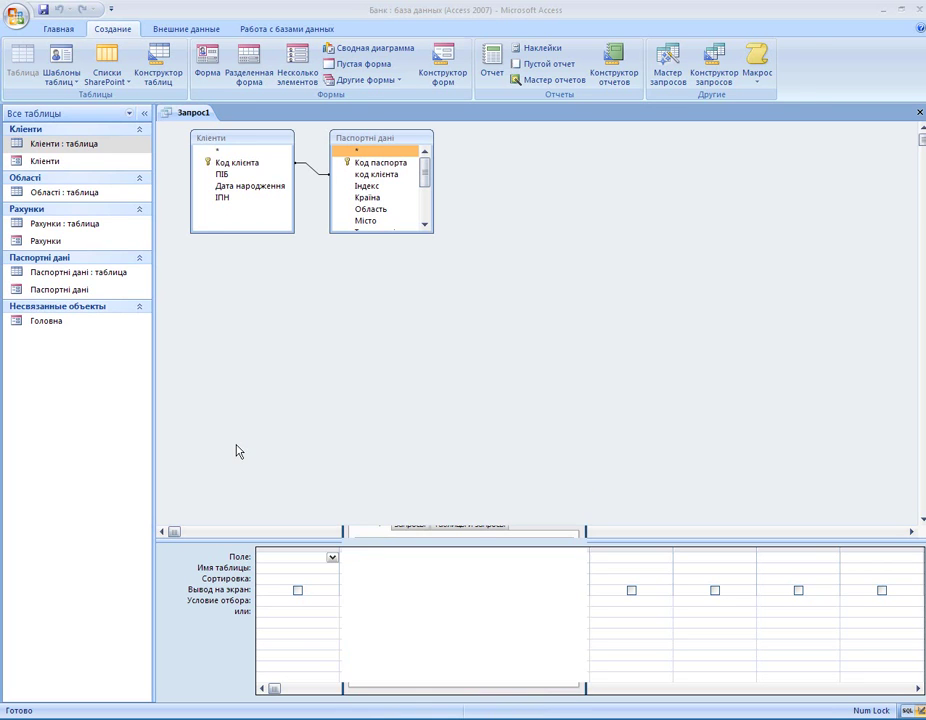
Add all fields of the Кліенти and Паспортні дані tables to the query design grid.
{"action": "left_click", "coordinate": [236, 165]}
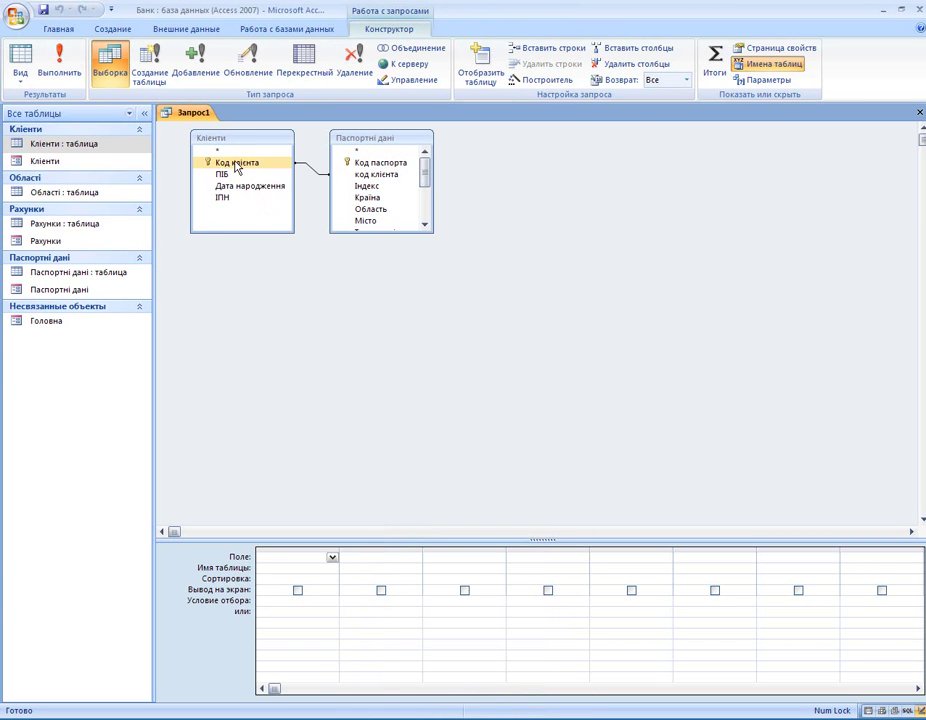
{"action": "left_click", "coordinate": [222, 198], "text": "shift"}
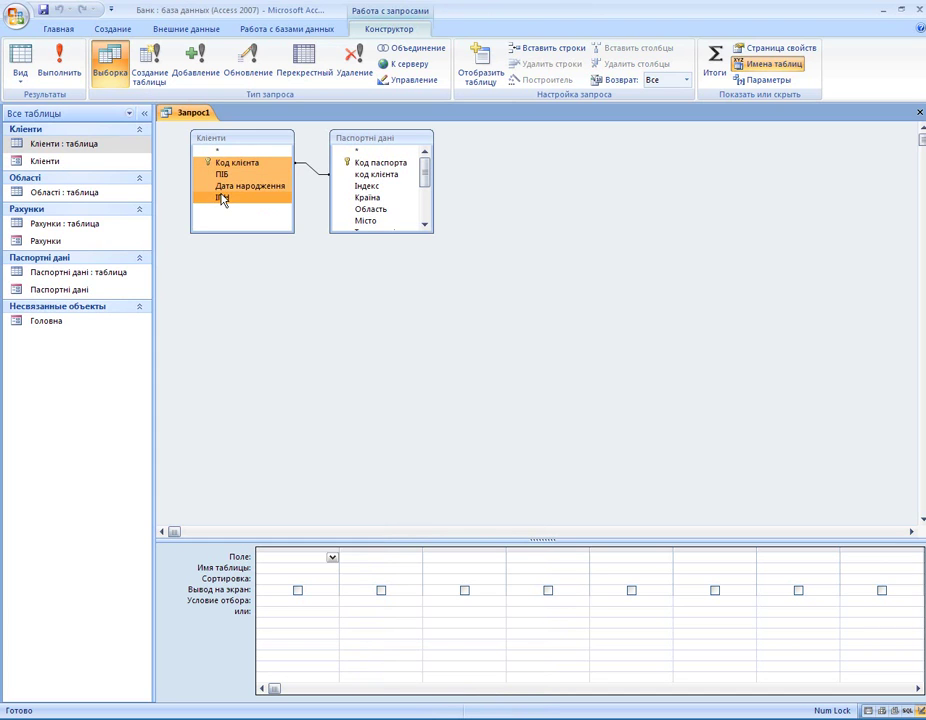
{"action": "left_click_drag", "start_coordinate": [222, 198], "coordinate": [279, 558]}
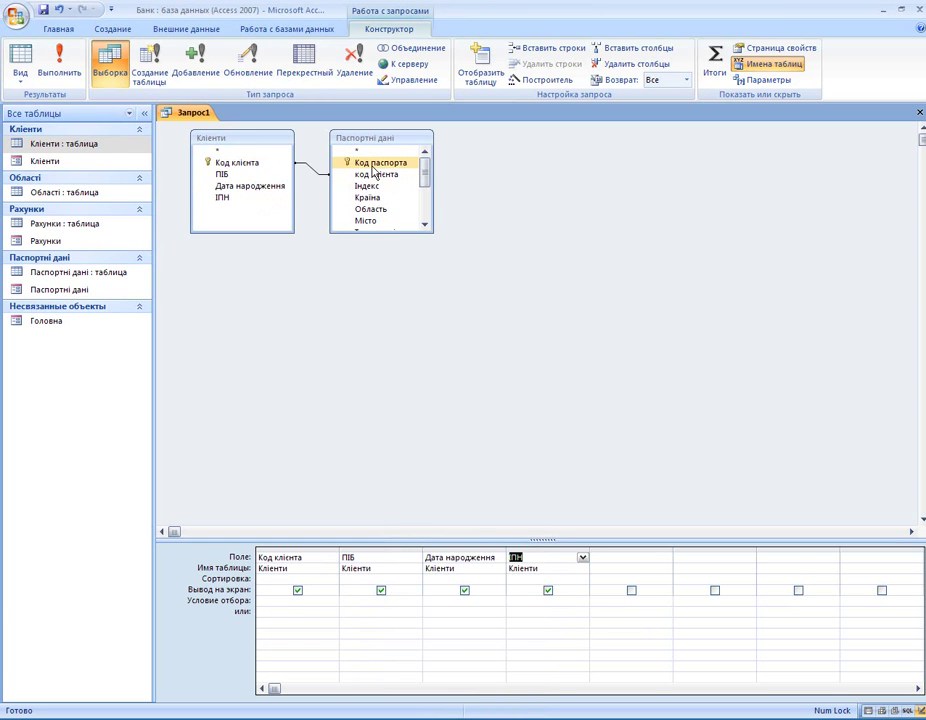
{"action": "scroll", "coordinate": [389, 203], "scroll_direction": "down", "scroll_amount": 3}
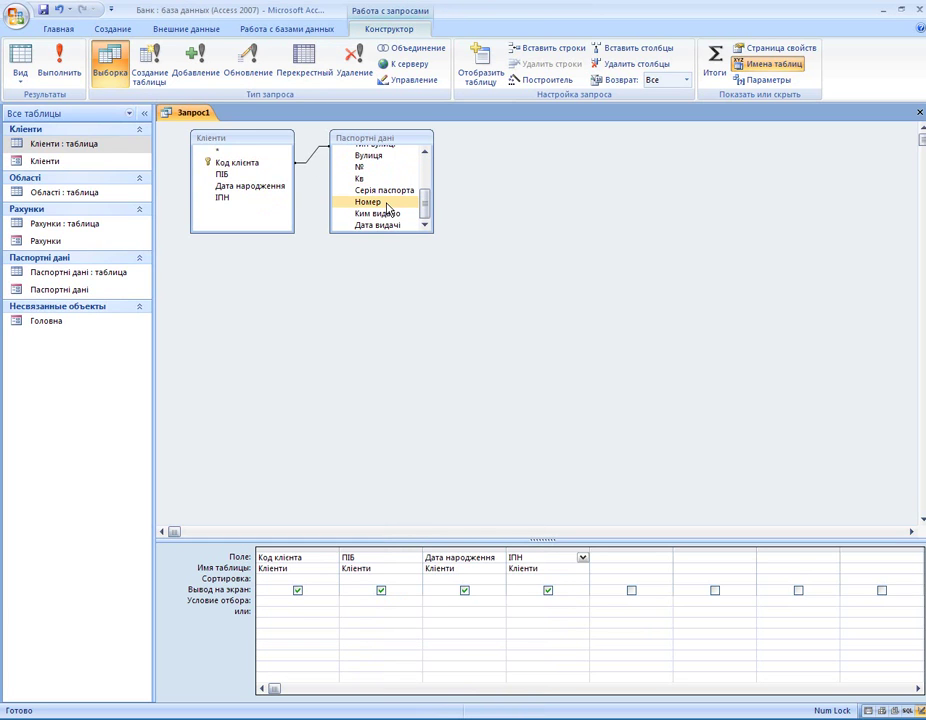
{"action": "left_click", "coordinate": [378, 226]}
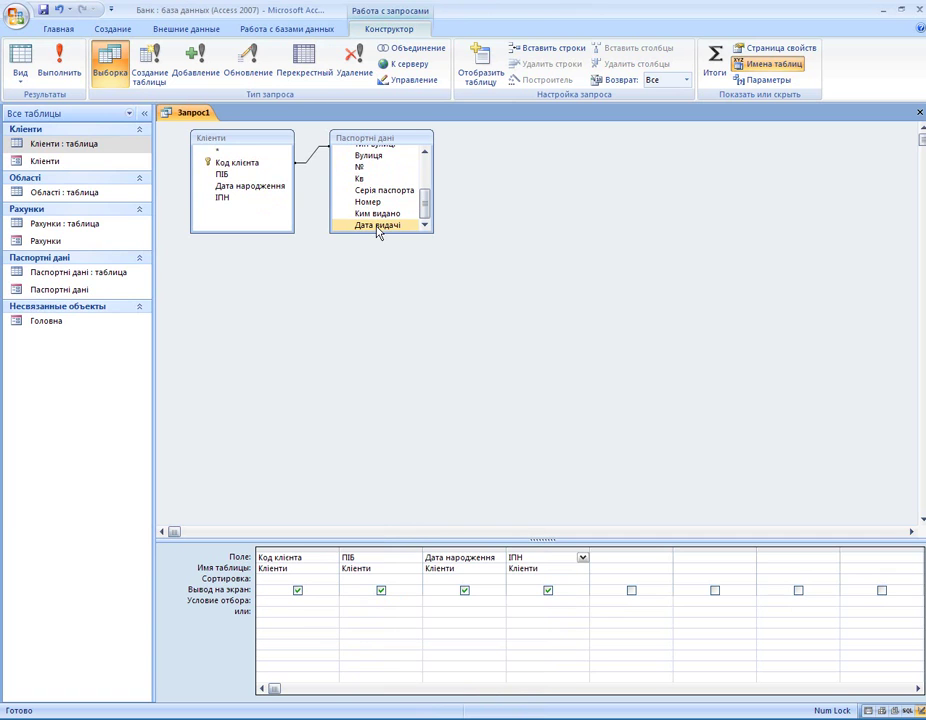
{"action": "left_click", "coordinate": [378, 226], "text": "shift"}
{"action": "left_click_drag", "start_coordinate": [378, 228], "coordinate": [624, 556]}
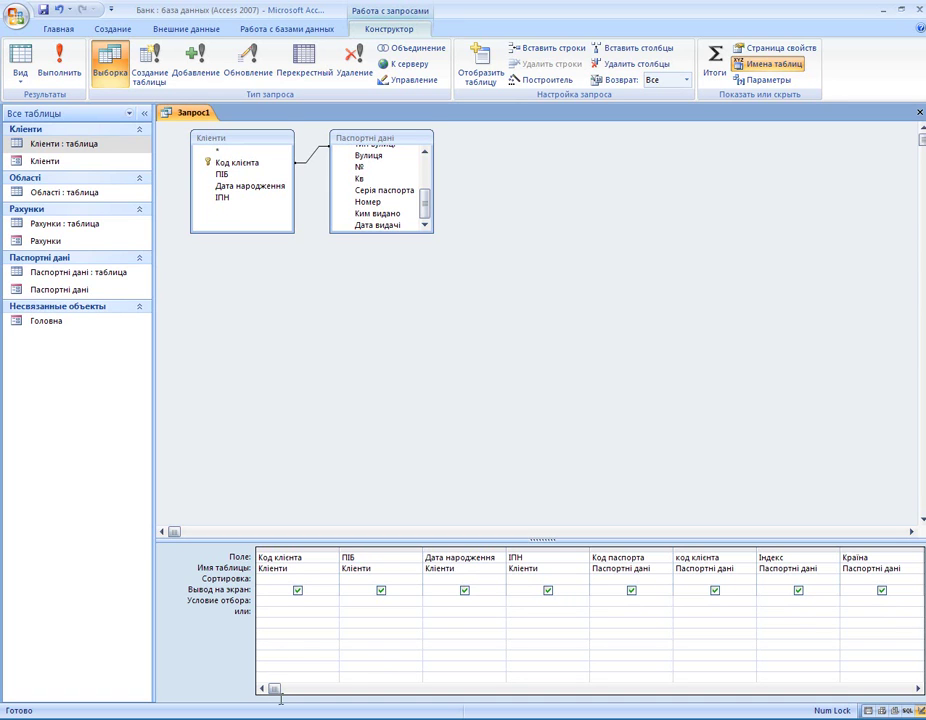
Hide the Код клієнта, Код паспорта and код клієнта columns from the query output.
{"action": "left_click", "coordinate": [297, 591]}
{"action": "left_click", "coordinate": [297, 591]}
{"action": "left_click", "coordinate": [631, 590]}
{"action": "left_click", "coordinate": [715, 591]}
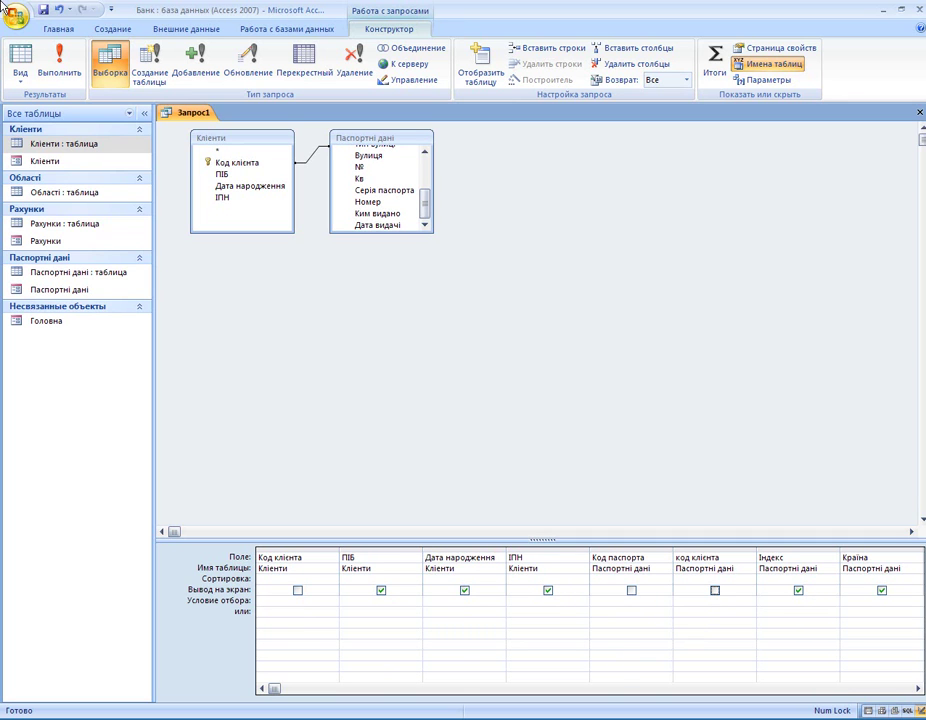
Copy the value Одеська область from the query results and paste it as the criterion of the Область field.
{"action": "left_click", "coordinate": [22, 60]}
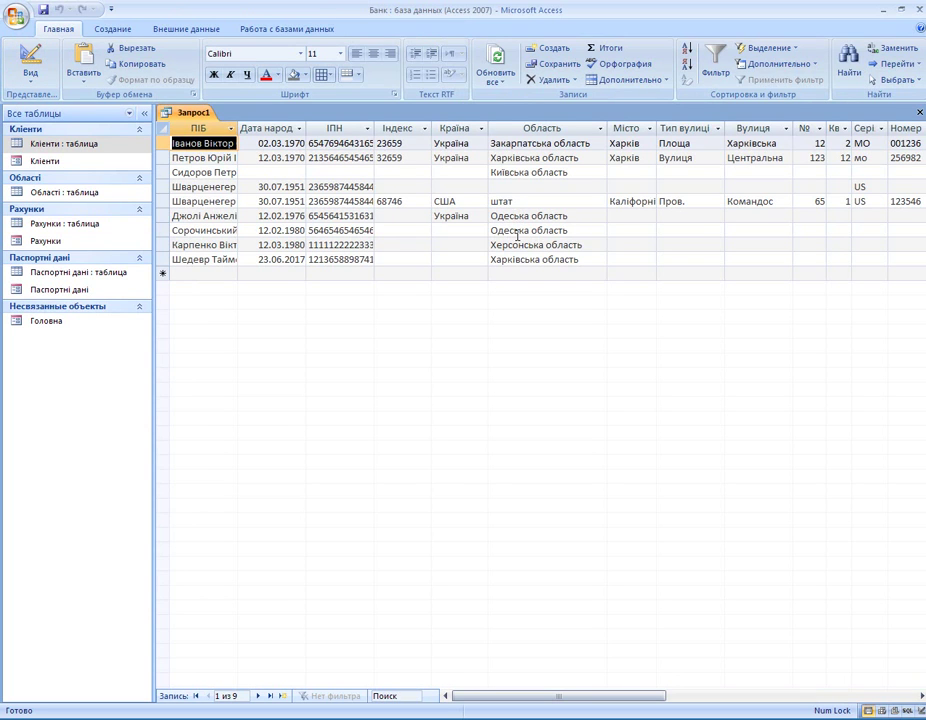
{"action": "left_click", "coordinate": [570, 215]}
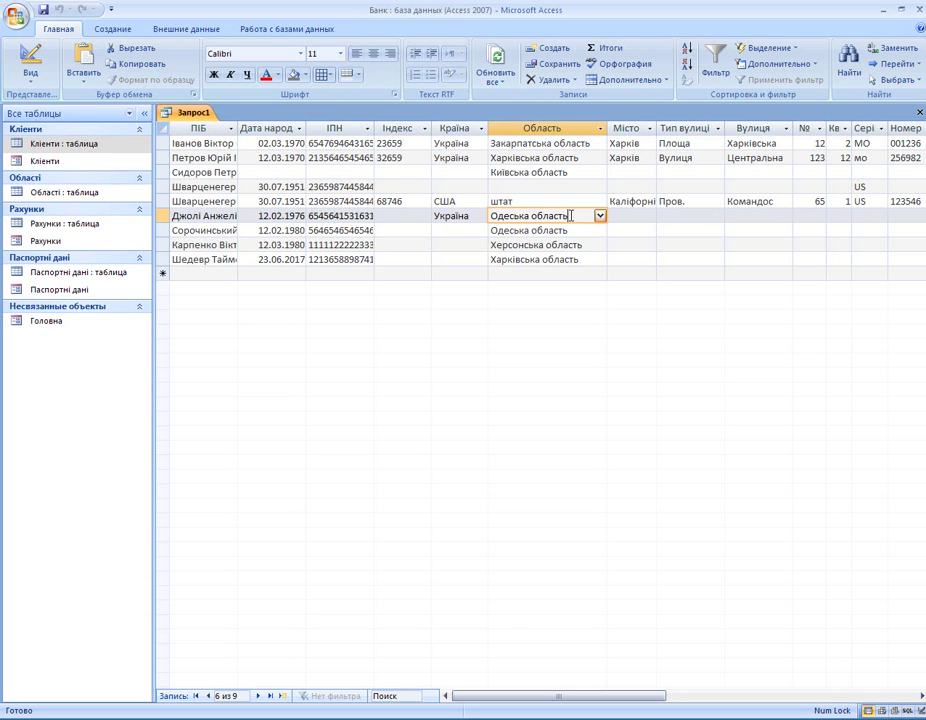
{"action": "key", "text": "F2"}
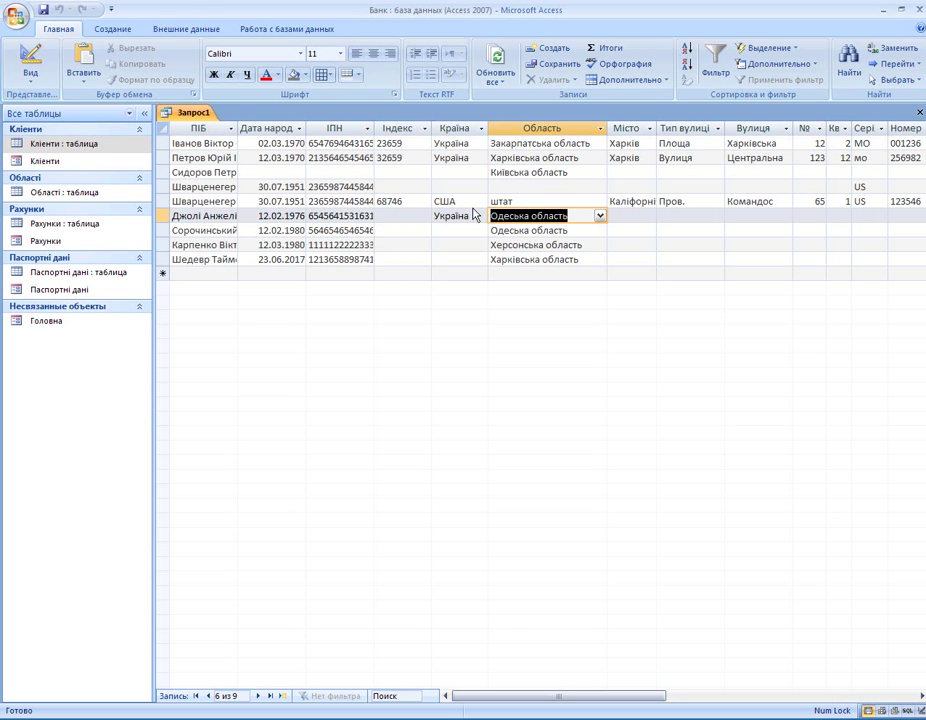
{"action": "left_click", "coordinate": [33, 60]}
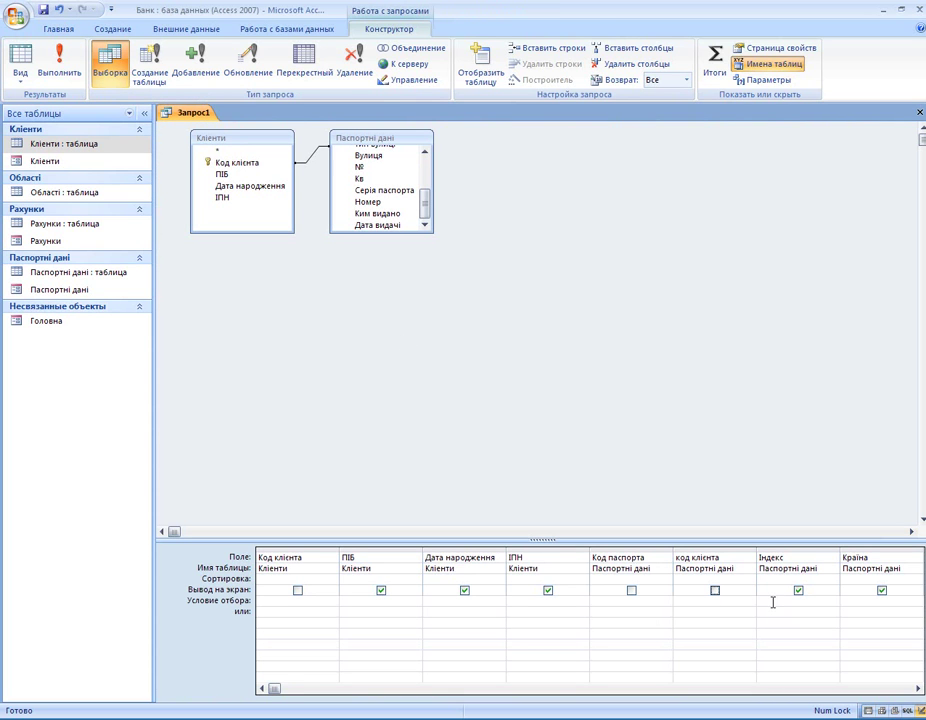
{"action": "left_click", "coordinate": [918, 688]}
{"action": "left_click", "coordinate": [918, 688]}
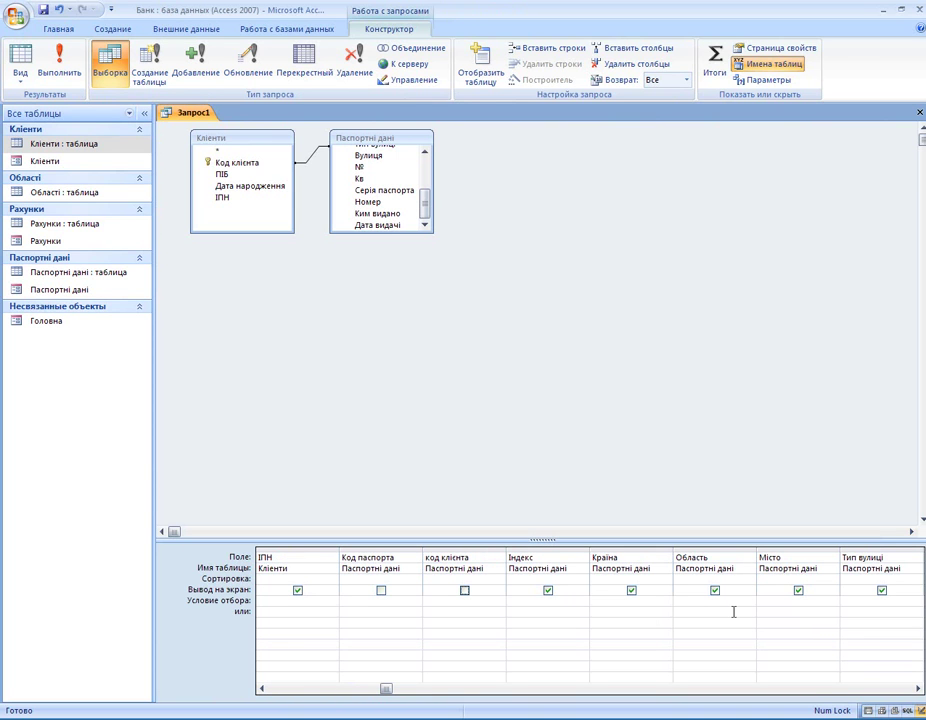
{"action": "left_click", "coordinate": [702, 600]}
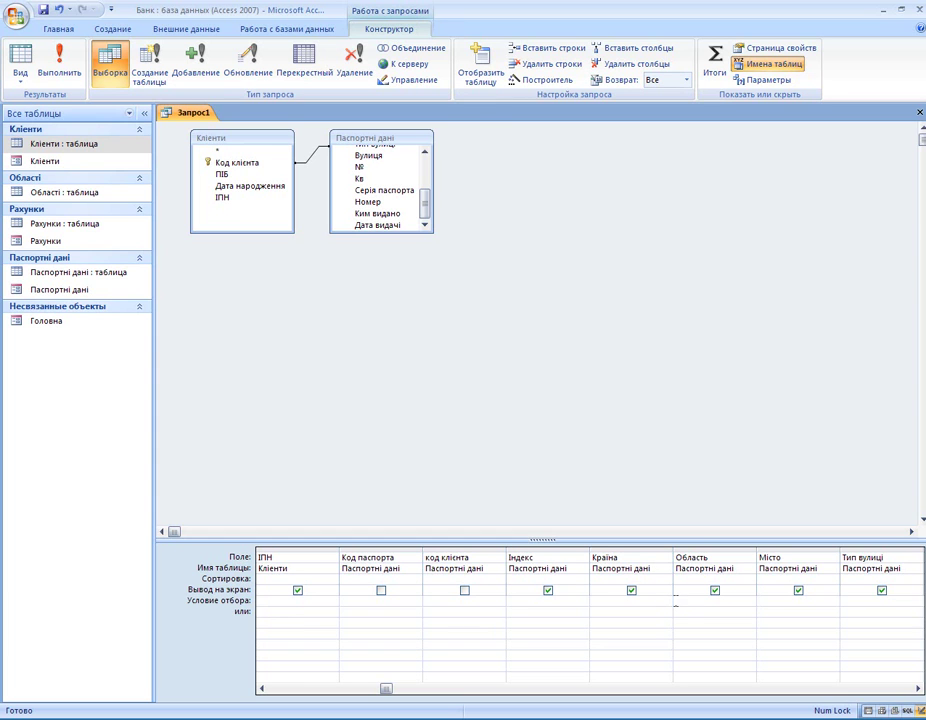
{"action": "right_click", "coordinate": [681, 601]}
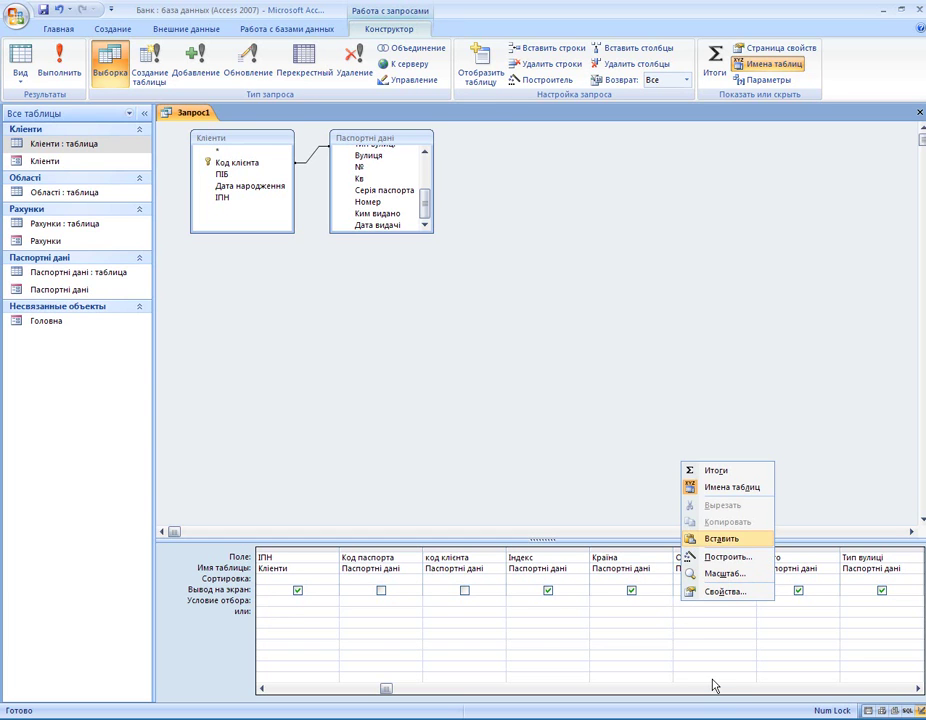
{"action": "key", "text": "Return"}
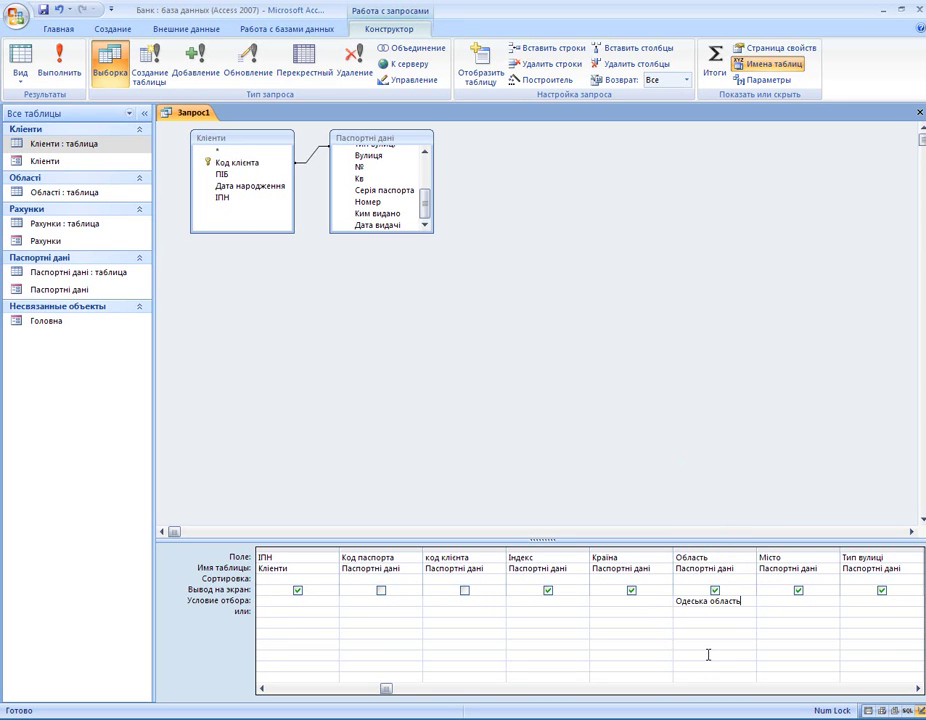
Show the filtered query results and save the query as "Клієнти в областях".
{"action": "left_click", "coordinate": [22, 62]}
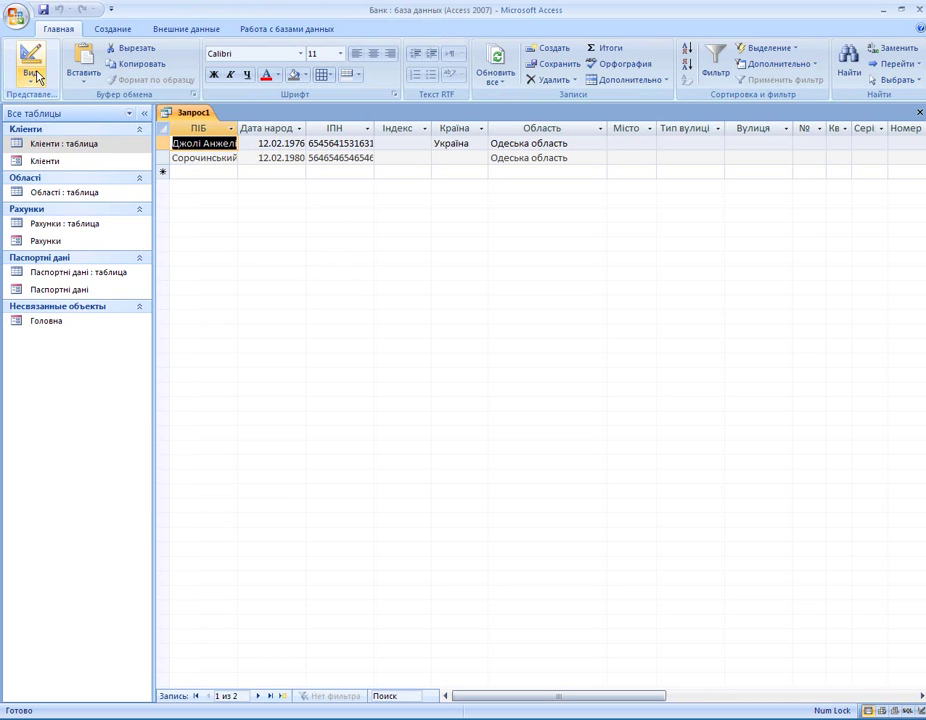
{"action": "left_click", "coordinate": [44, 10]}
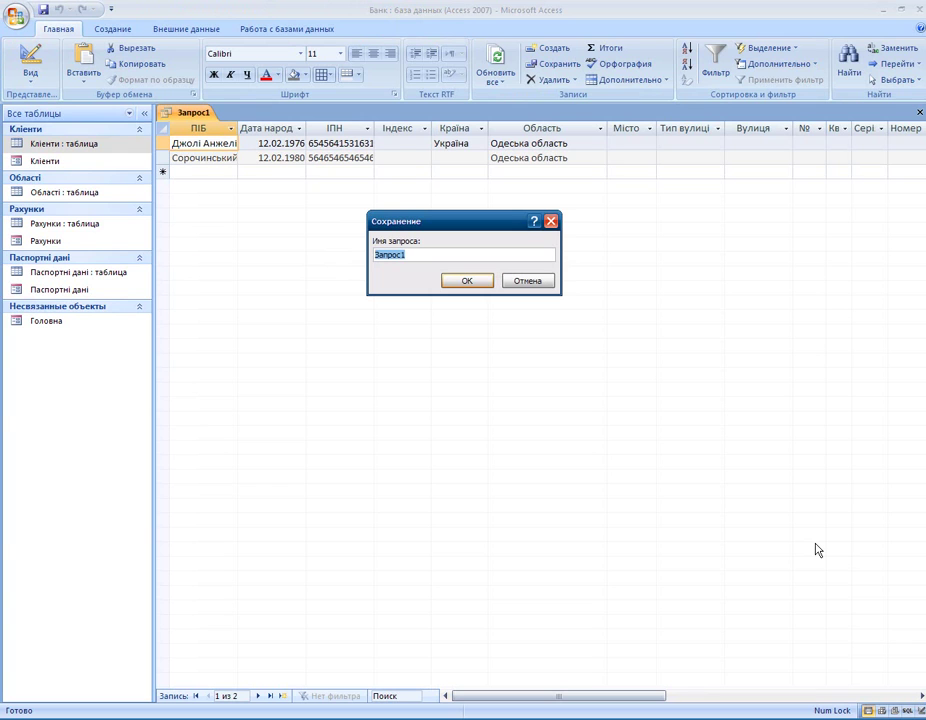
{"action": "type", "text": "Клієнти в областях"}
{"action": "left_click", "coordinate": [474, 281]}
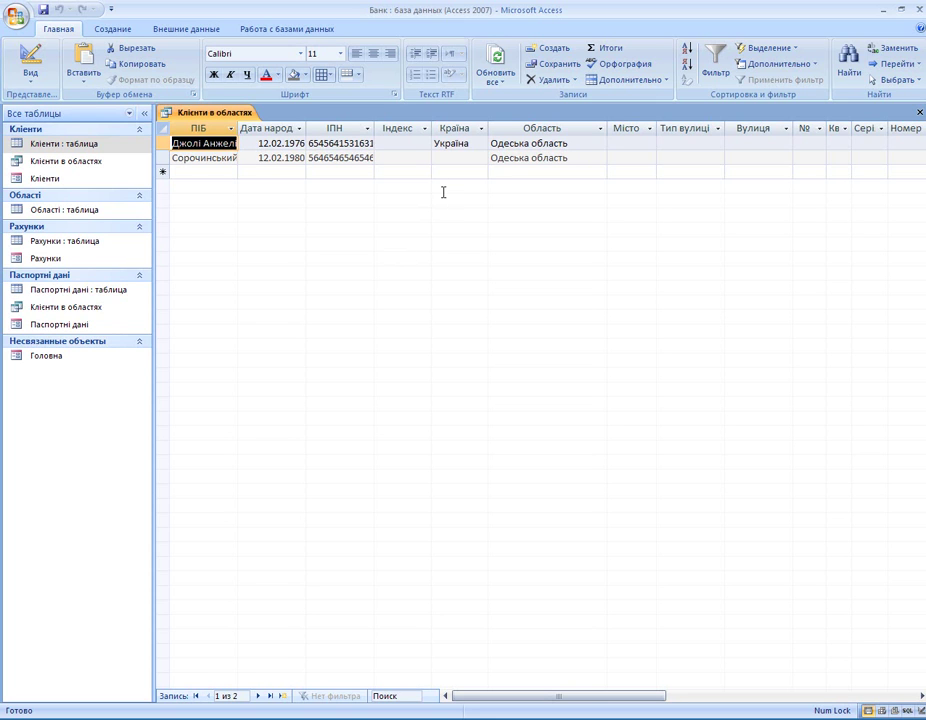
Copy the Область field's existing criterion, then replace it with the parameter prompt Like [Введіть область].
{"action": "left_click", "coordinate": [30, 55]}
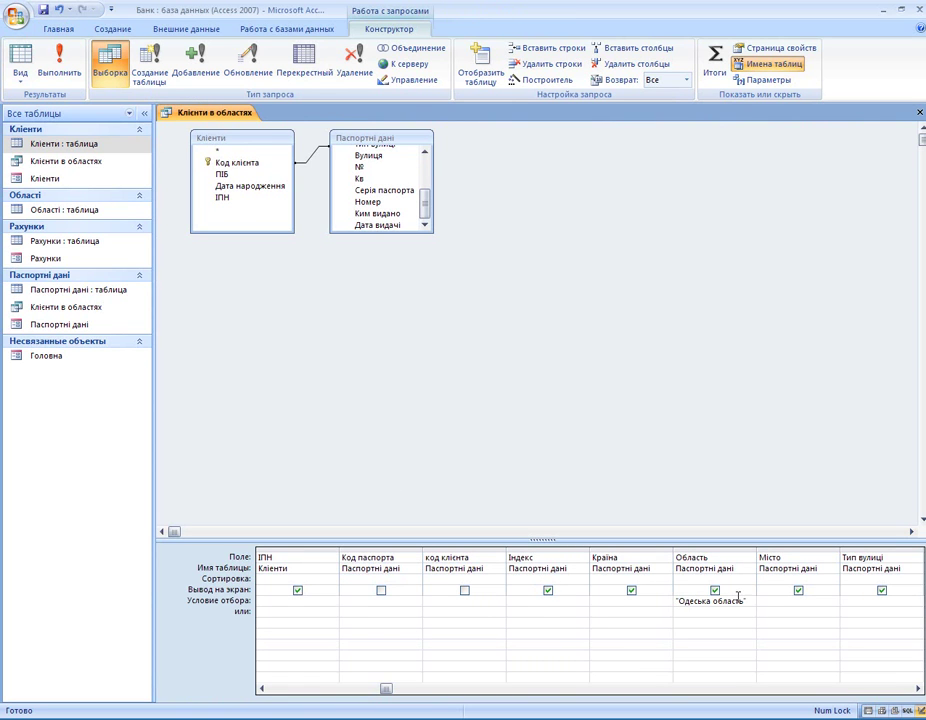
{"action": "left_click_drag", "start_coordinate": [749, 600], "coordinate": [653, 601]}
{"action": "key", "text": "ctrl+c"}
{"action": "key", "text": "Delete"}
{"action": "type", "text": "Ів"}
{"action": "type", "text": "а"}
{"action": "key", "text": "BackSpace"}
{"action": "key", "text": "BackSpace"}
{"action": "key", "text": "BackSpace"}
{"action": "type", "text": "Ц"}
{"action": "key", "text": "BackSpace"}
{"action": "type", "text": "LIKE"}
{"action": "key", "text": "BackSpace"}
{"action": "key", "text": "BackSpace"}
{"action": "key", "text": "BackSpace"}
{"action": "key", "text": "BackSpace"}
{"action": "type", "text": "Ц"}
{"action": "key", "text": "BackSpace"}
{"action": "type", "text": "Like[]Ddtlsnm"}
{"action": "key", "text": "BackSpace"}
{"action": "key", "text": "BackSpace"}
{"action": "key", "text": "BackSpace"}
{"action": "key", "text": "BackSpace"}
{"action": "key", "text": "BackSpace"}
{"action": "key", "text": "BackSpace"}
{"action": "key", "text": "BackSpace"}
{"action": "key", "text": "BackSpace"}
{"action": "type", "text": "Введыт"}
{"action": "key", "text": "BackSpace"}
{"action": "key", "text": "BackSpace"}
{"action": "key", "text": "BackSpace"}
{"action": "type", "text": "іть] область"}
Run the parameter query with Одеська область as the region.
{"action": "left_click", "coordinate": [24, 72]}
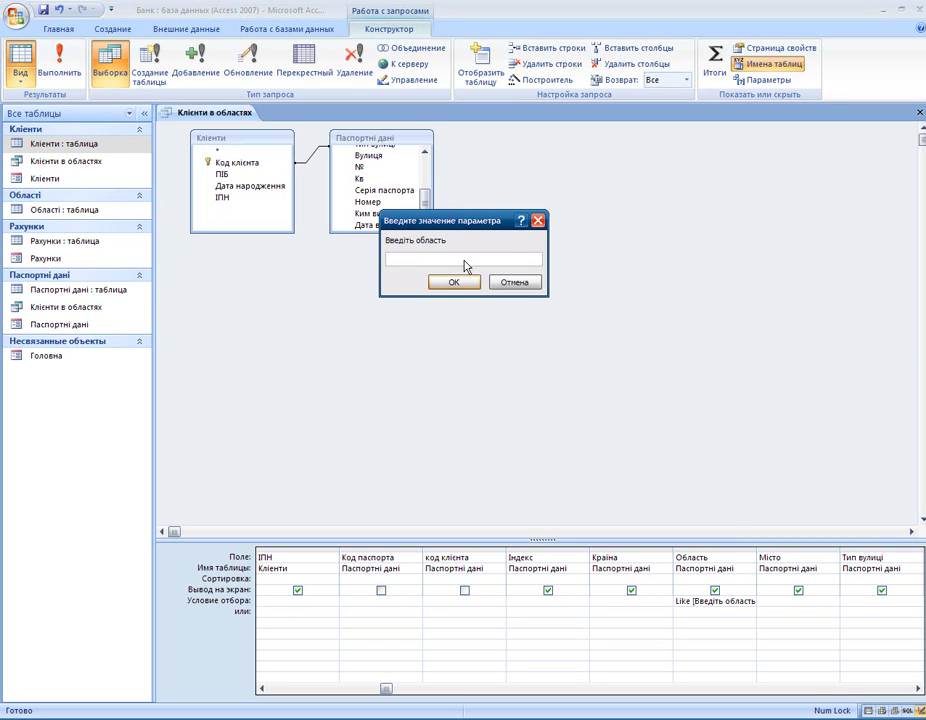
{"action": "right_click", "coordinate": [436, 260]}
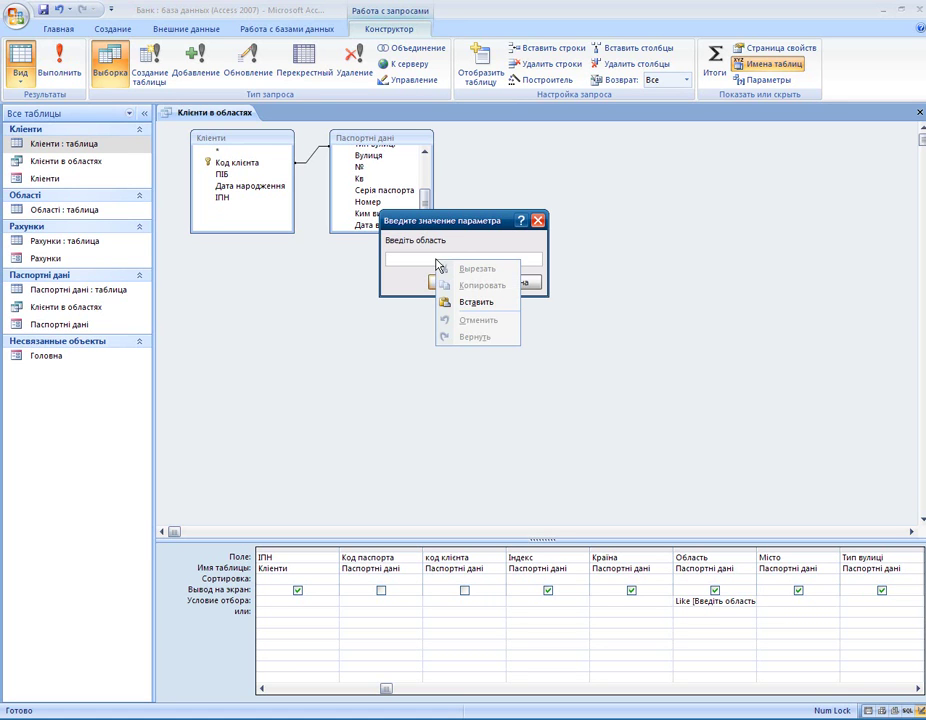
{"action": "left_click", "coordinate": [474, 302]}
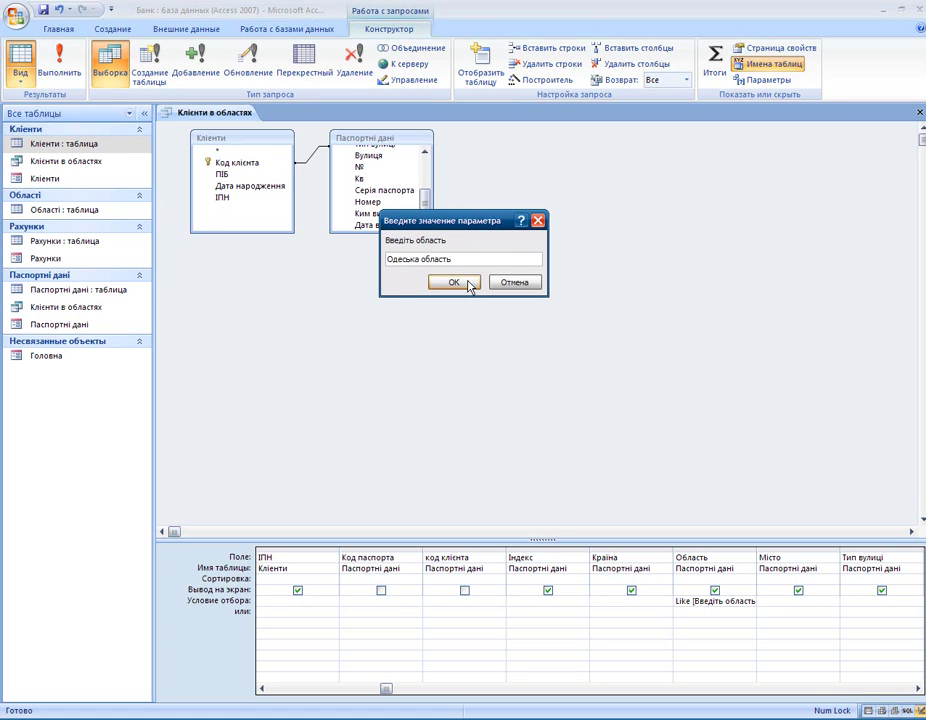
{"action": "left_click", "coordinate": [466, 285]}
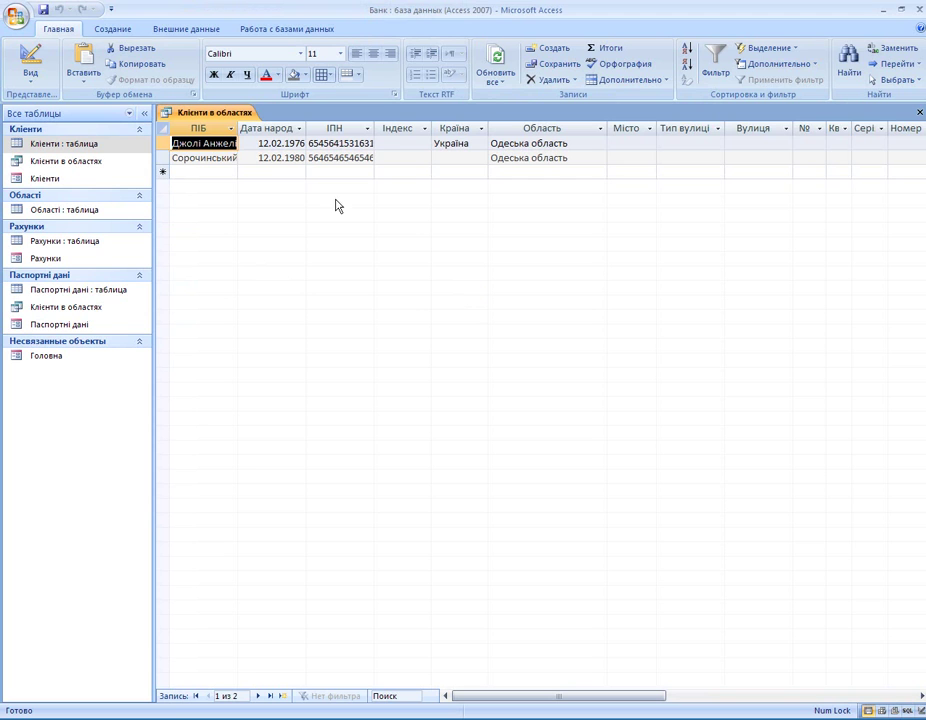
Rerun the parameter query for Херсонська область and dismiss the low disk space notification.
{"action": "left_click", "coordinate": [34, 61]}
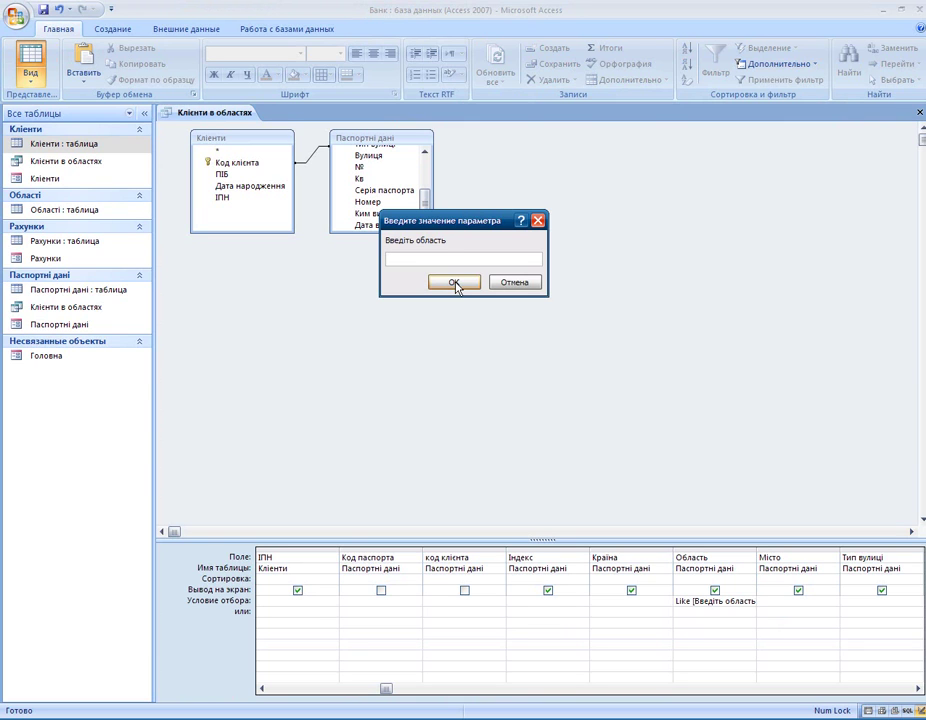
{"action": "key", "text": "ctrl+v"}
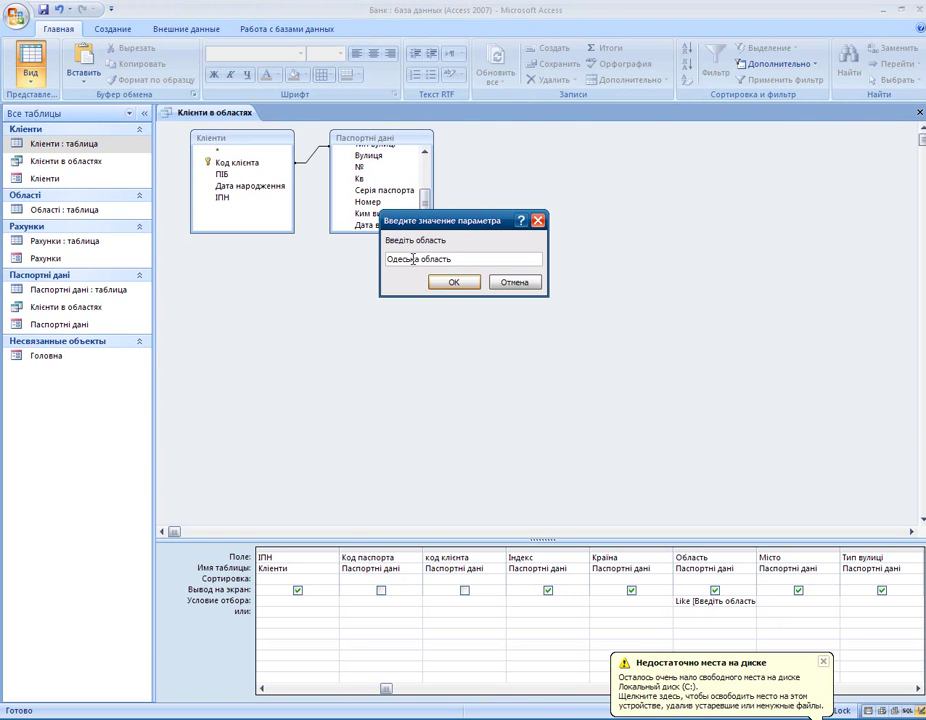
{"action": "double_click", "coordinate": [413, 258]}
{"action": "type", "text": "Херсонська"}
{"action": "left_click", "coordinate": [454, 283]}
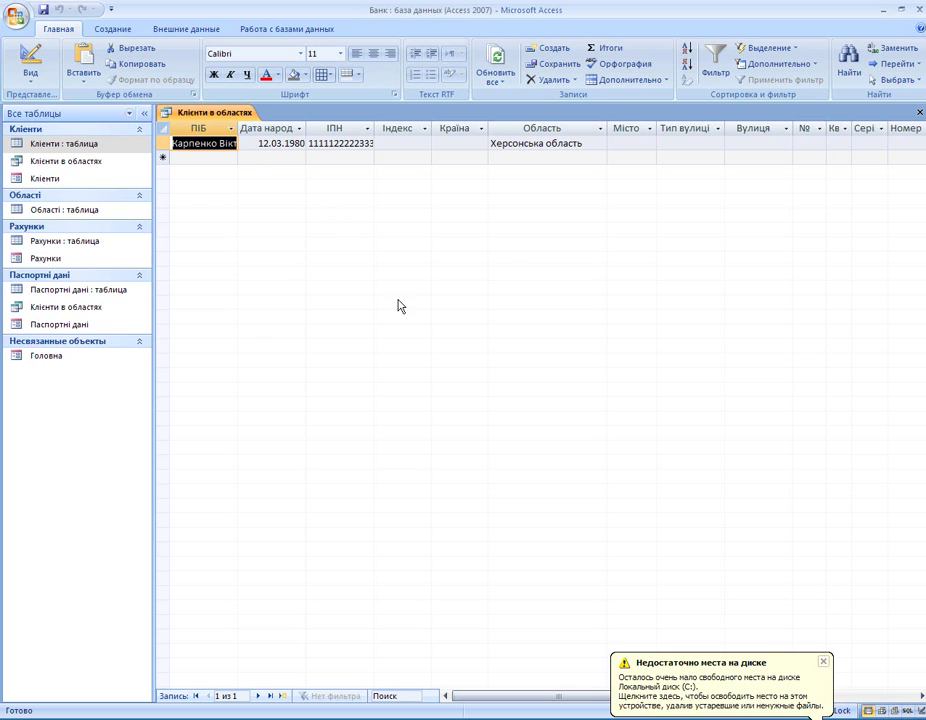
{"action": "left_click", "coordinate": [825, 662]}
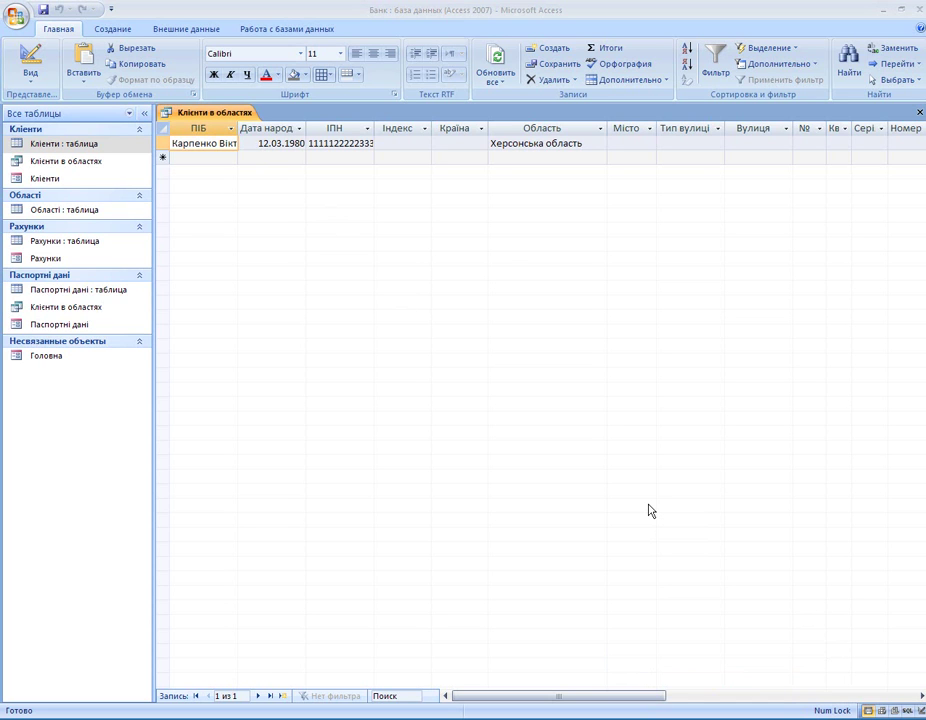